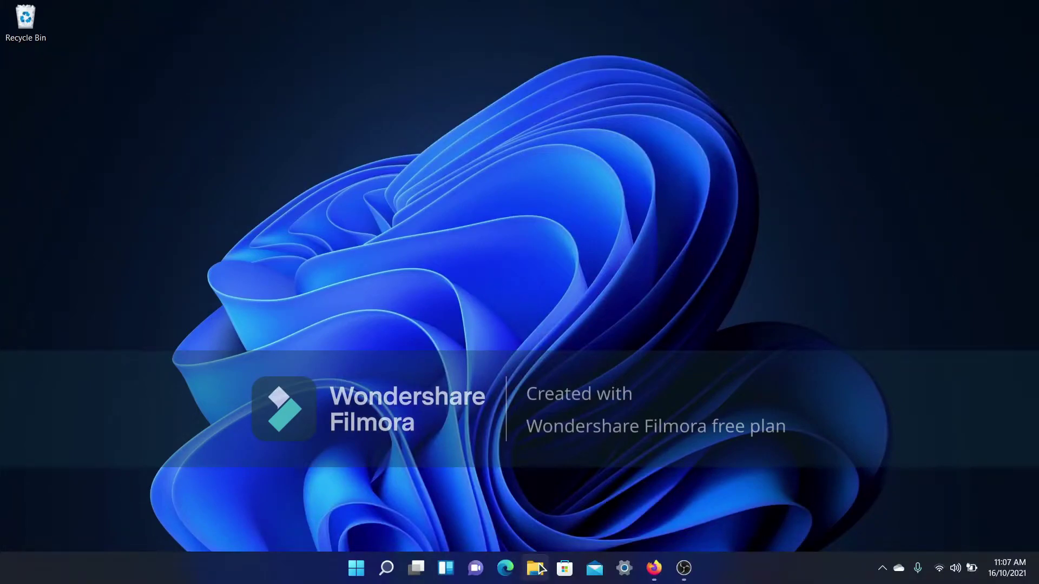
Open File Explorer at Quick access, reposition the window, and confirm Windows 11 21H2 via winver
left_click(536, 569)
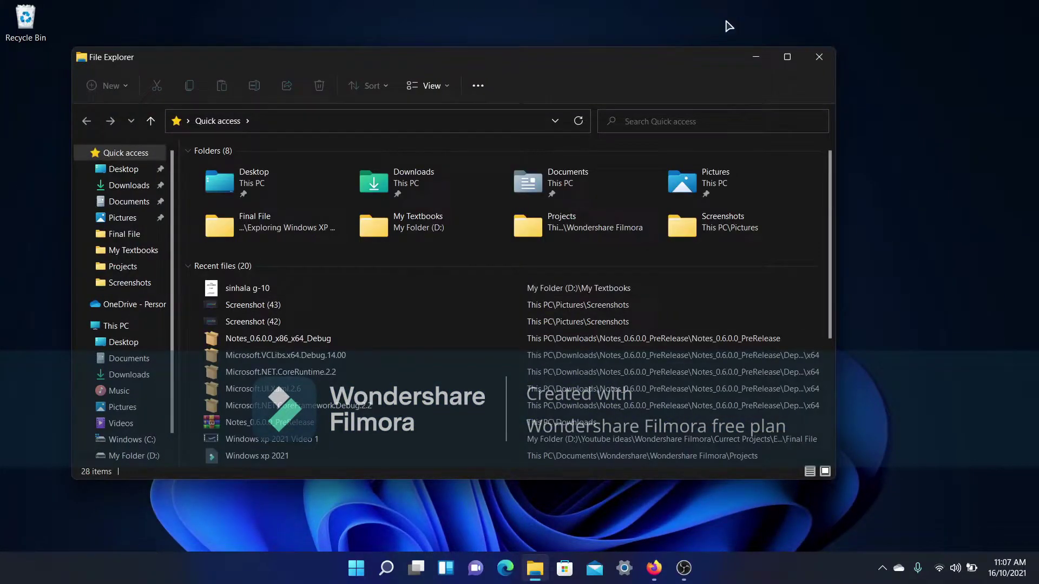
left_click_drag(538, 57, 596, 73)
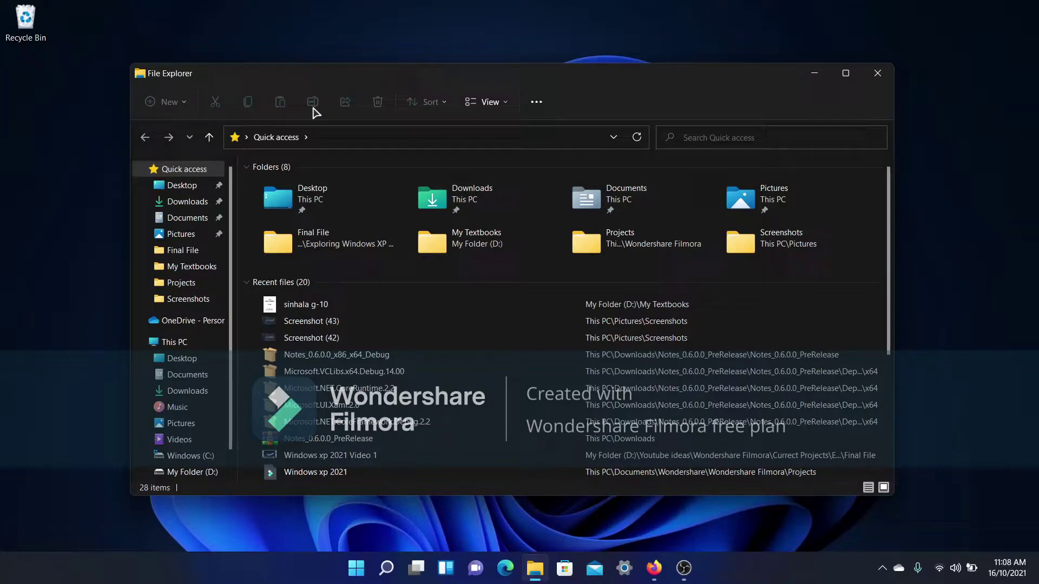
key("super+r")
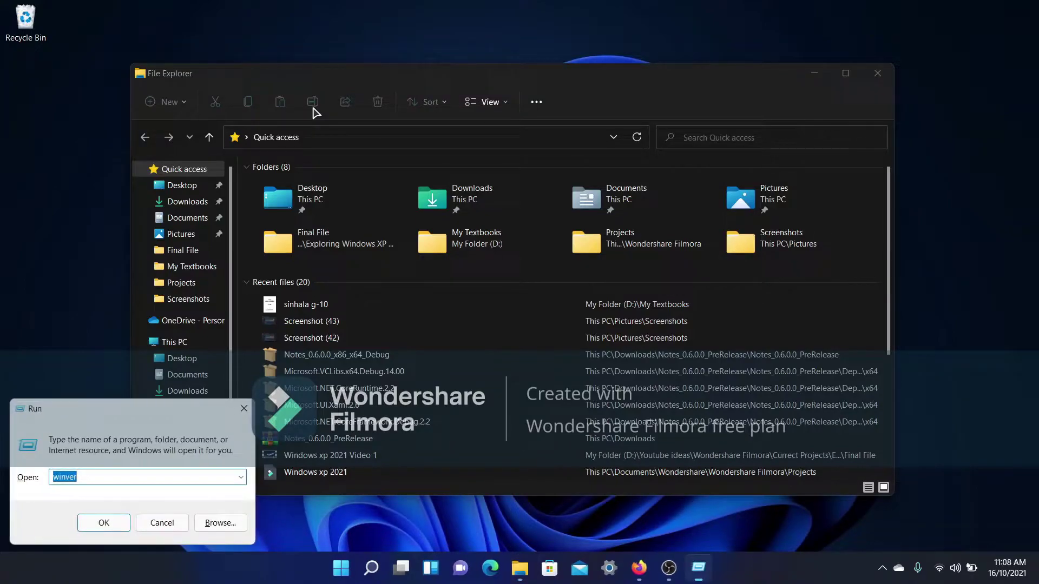
key("Return")
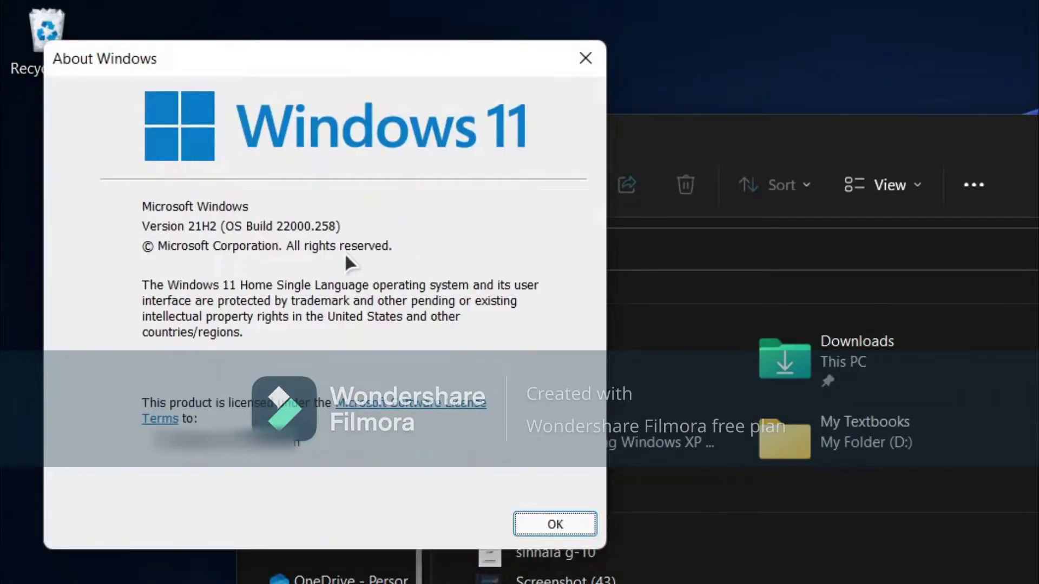
key("Return")
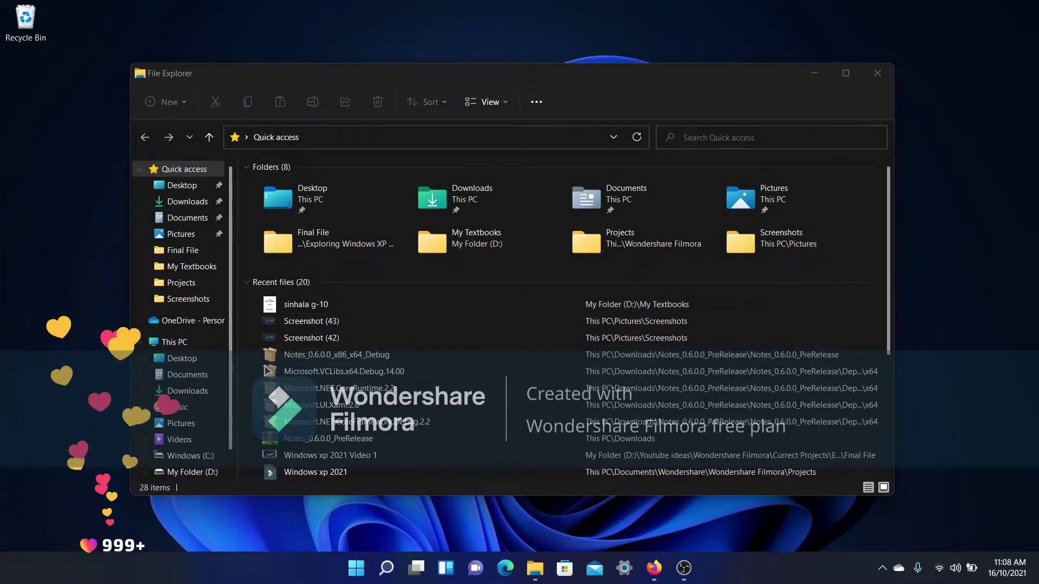
Select the Notes_0.6.0.0_x86_x64_Debug recent file, then switch to This PC
left_click(353, 358)
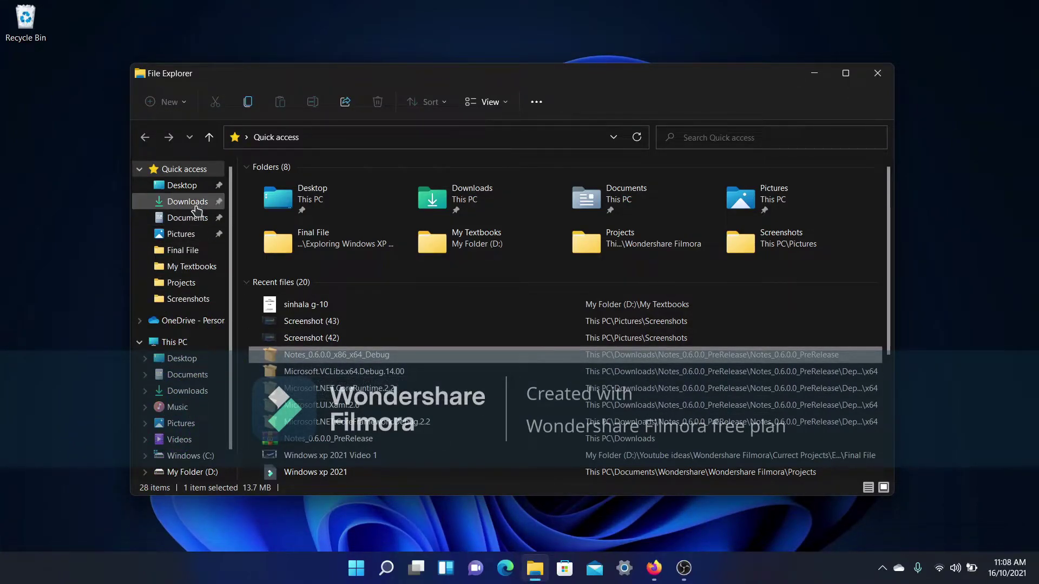
left_click(175, 346)
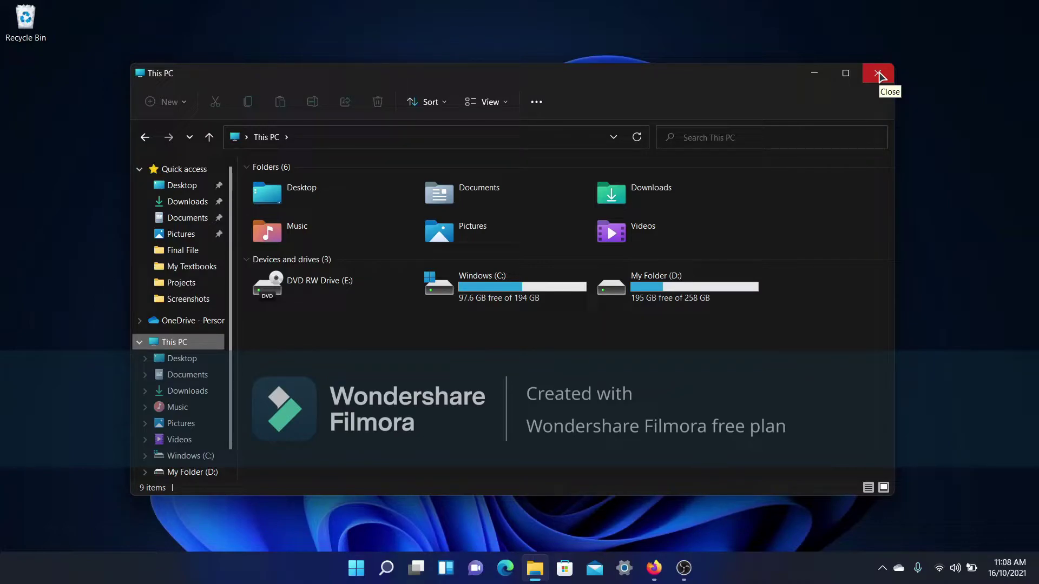
Close the This PC window and launch Windows Tools from a Start menu search for 'windows tools'
left_click(879, 76)
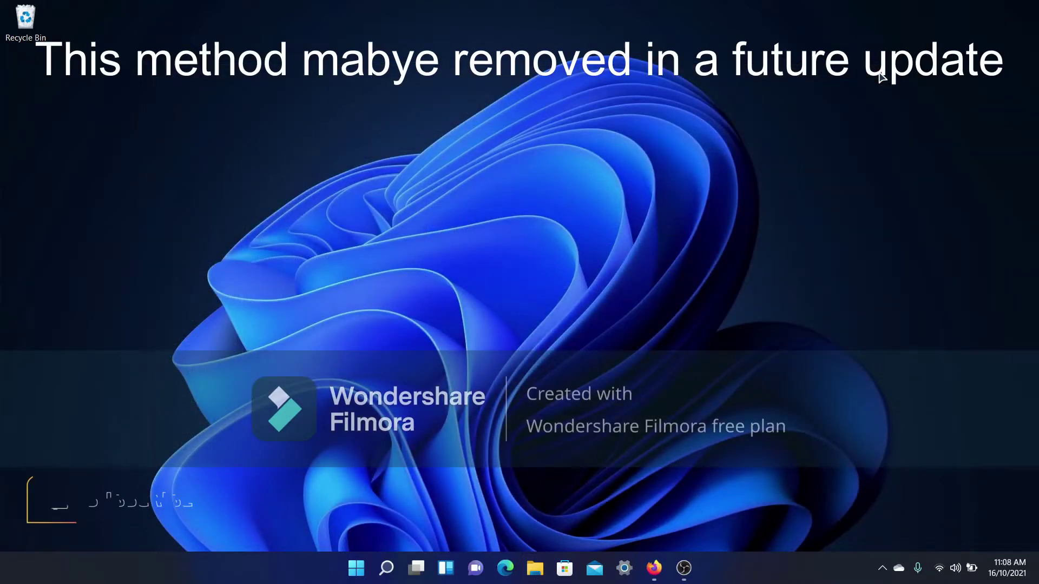
key("super")
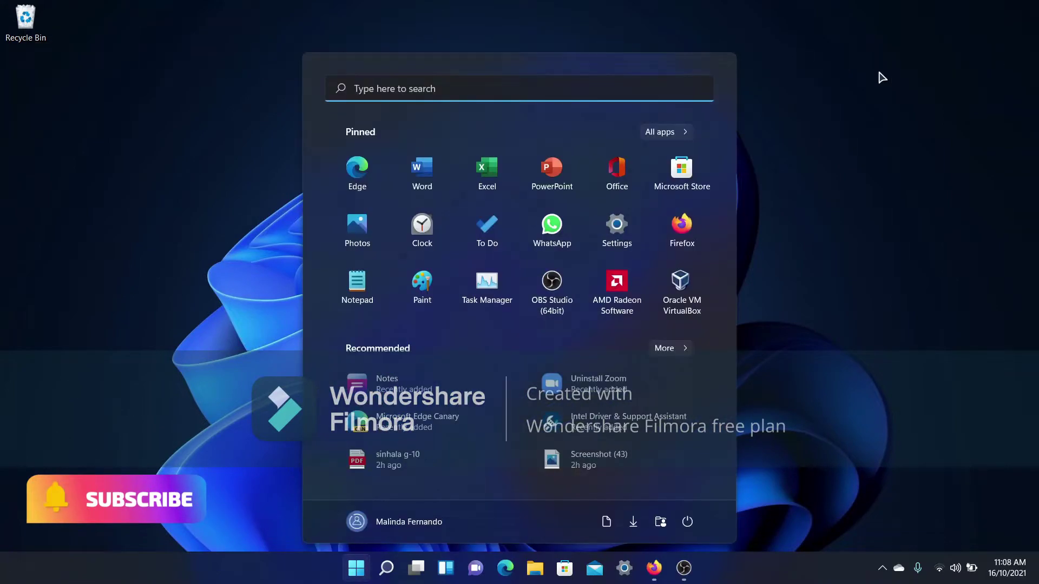
type("windows t")
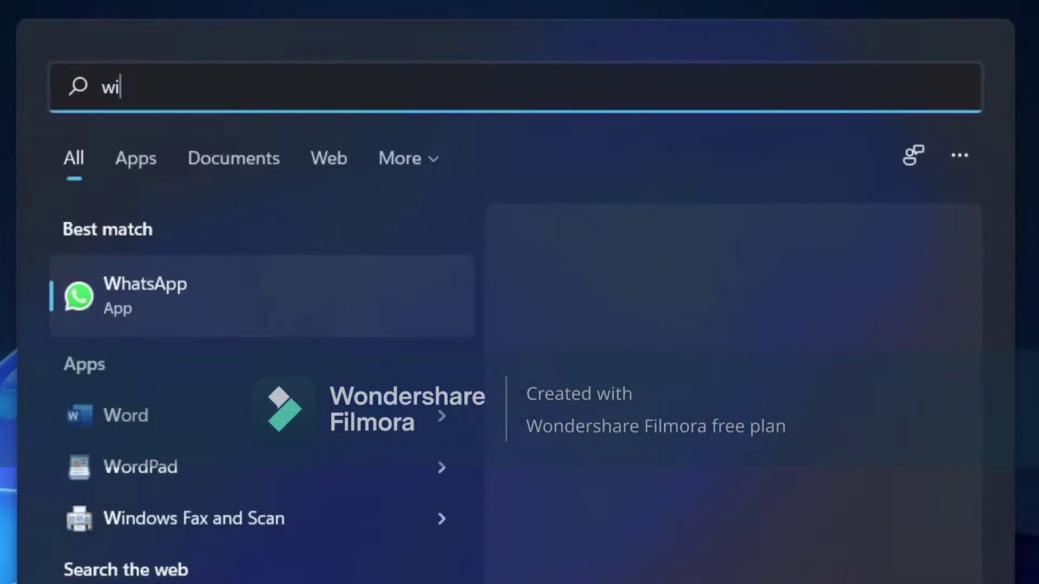
type("ools")
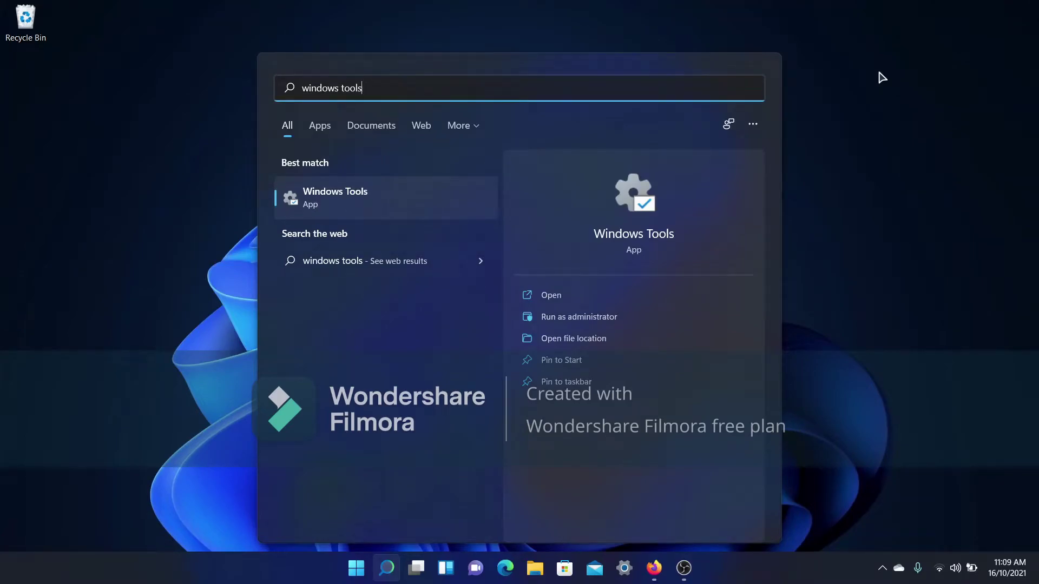
key("Return")
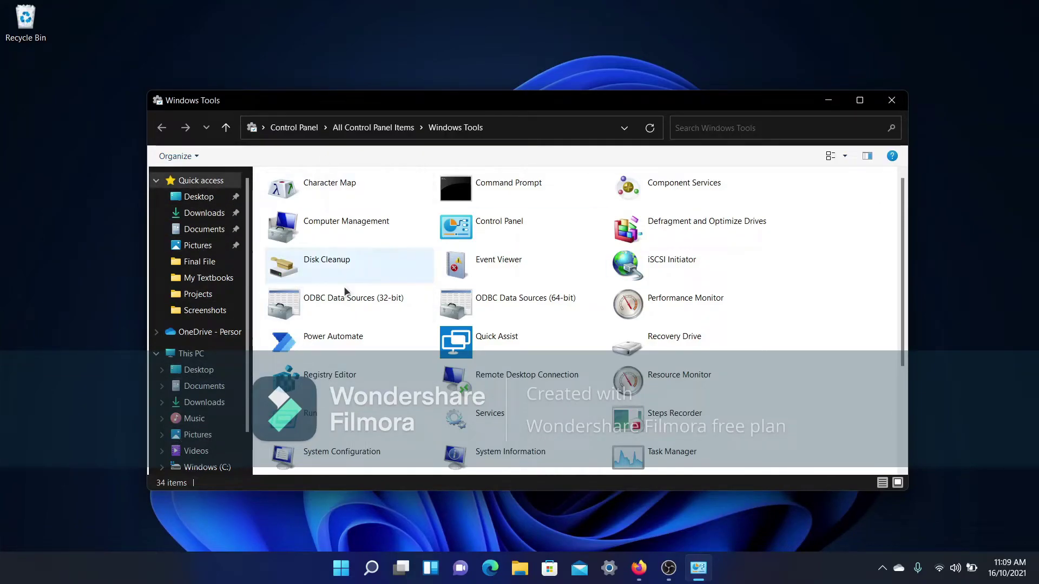
Scroll down the Windows Tools list to review its 34 administrative tools
scroll(355, 411, "down", 3)
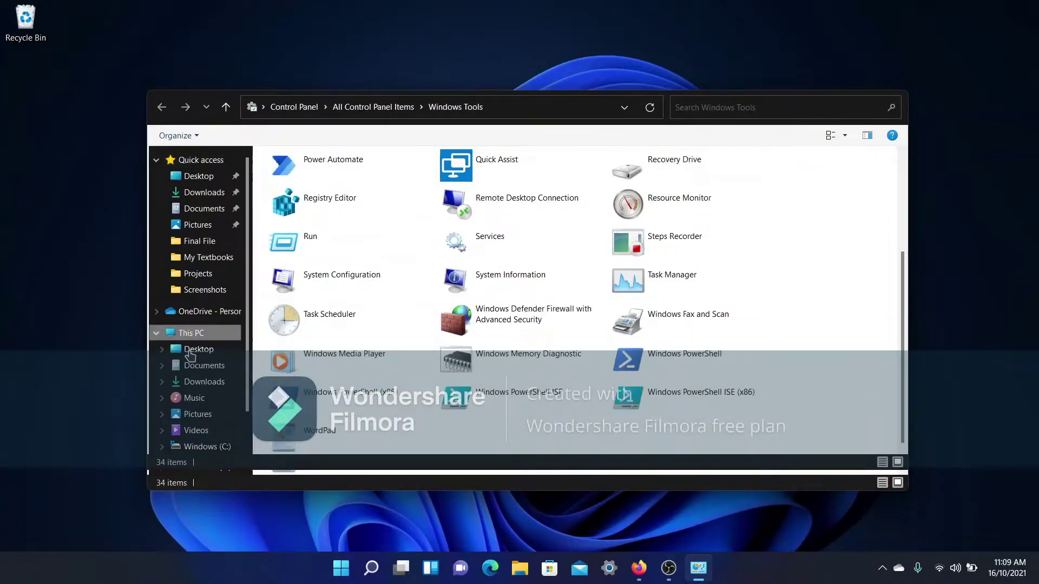
Go to This PC, maximize the window, and open the Windows XP shared folder on My Folder (D:)
left_click(191, 333)
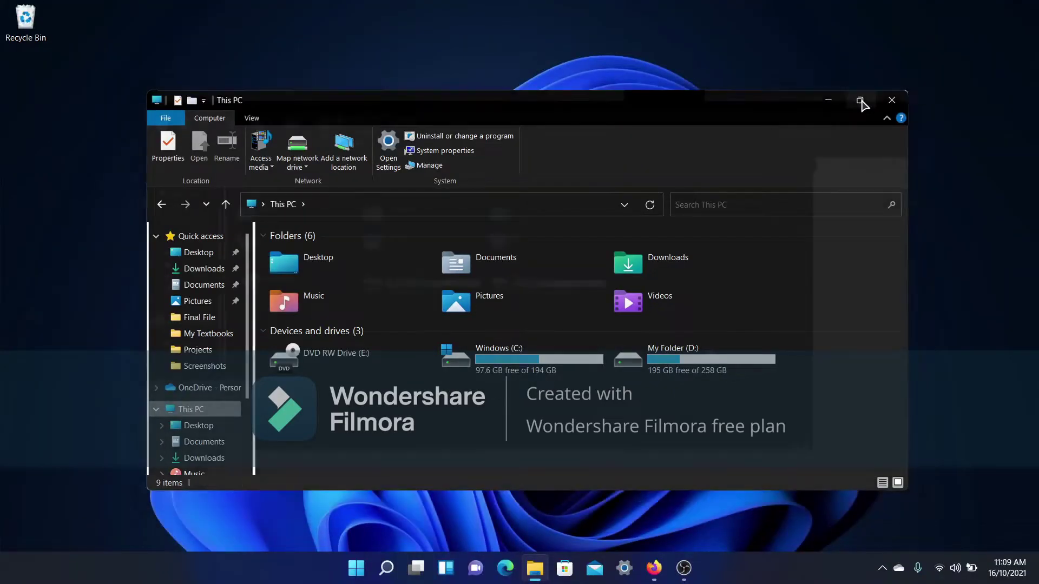
left_click(953, 39)
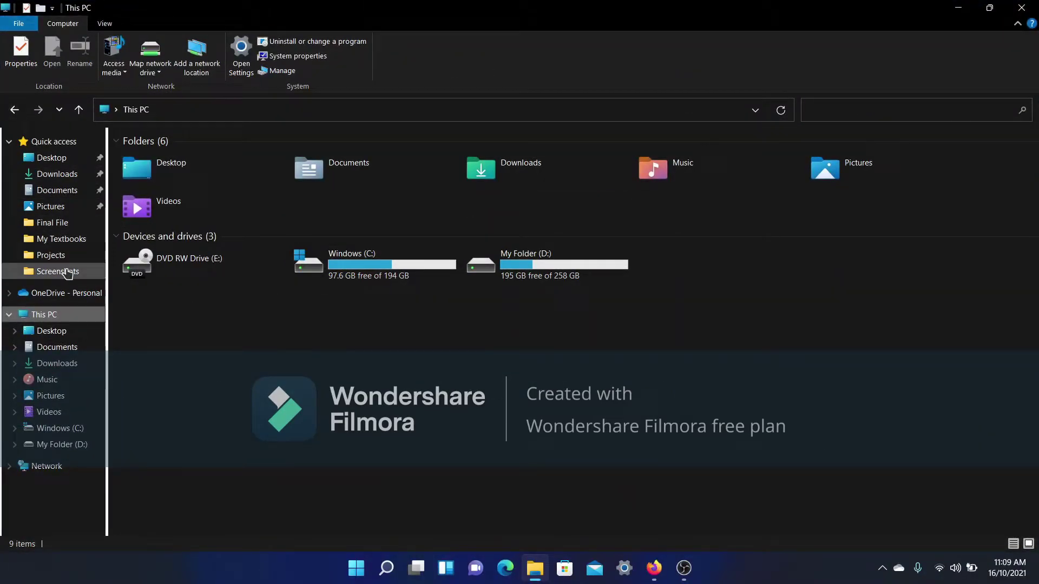
double_click(514, 266)
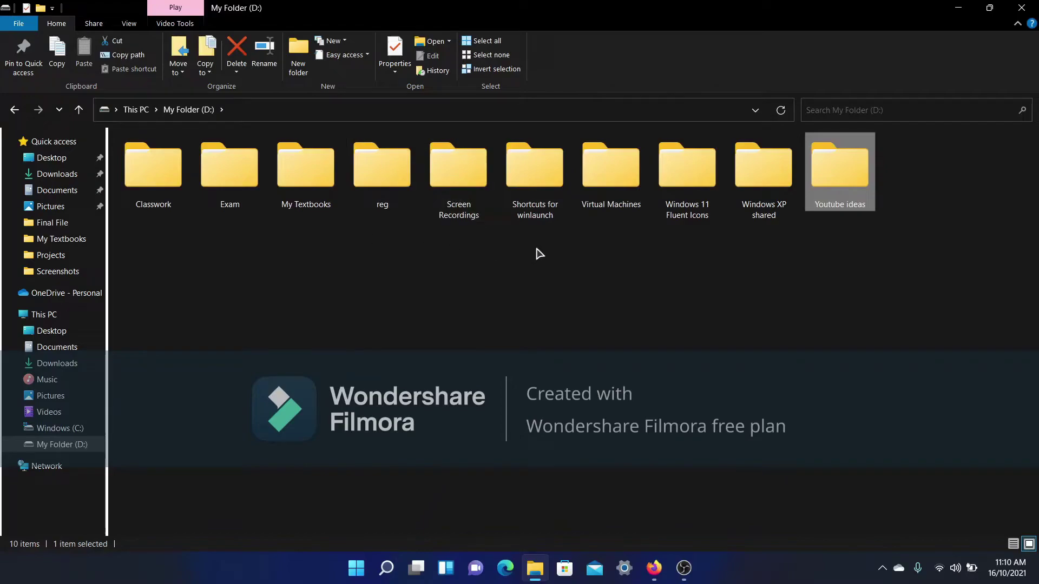
left_click(759, 185)
double_click(759, 185)
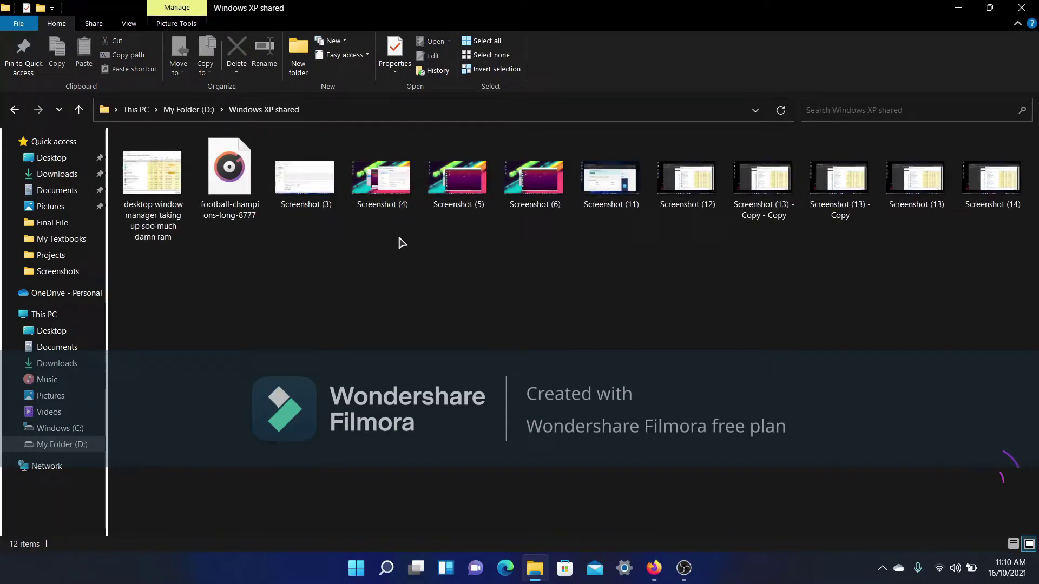
Select Screenshot (4) through Screenshot (12) and view the Delete options without deleting
left_click_drag(399, 238, 657, 192)
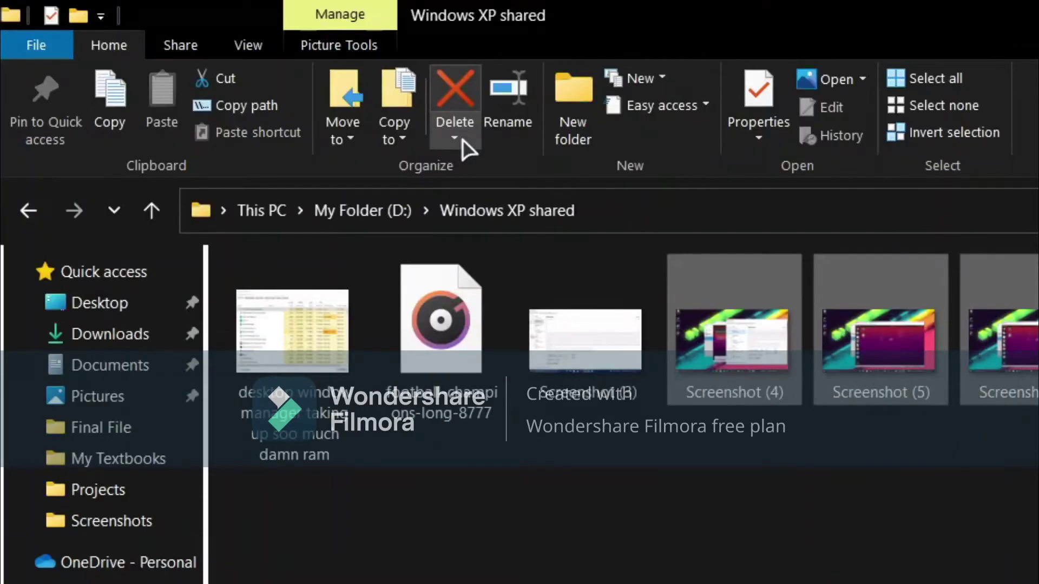
left_click(239, 72)
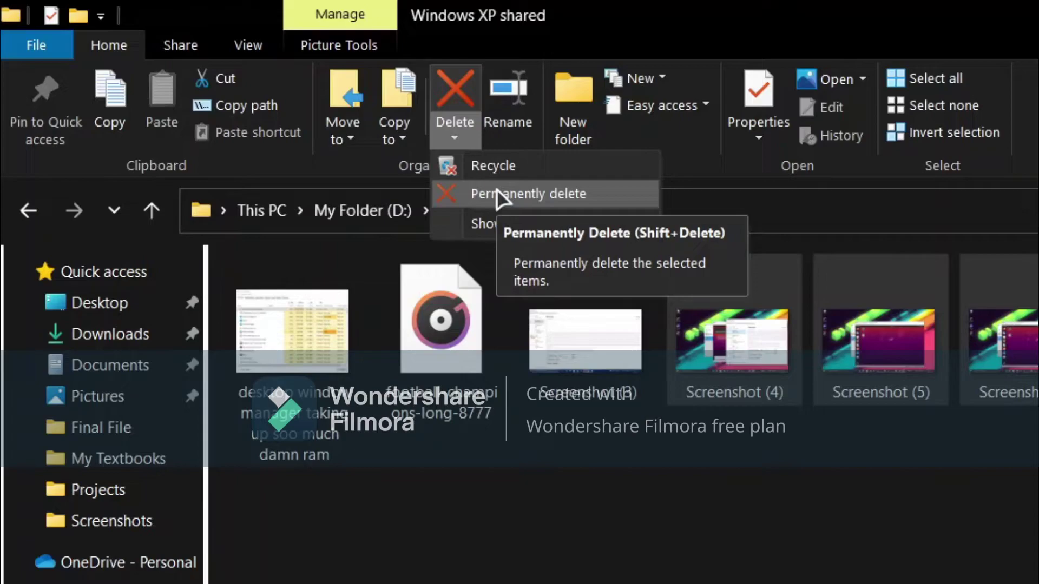
left_click(546, 545)
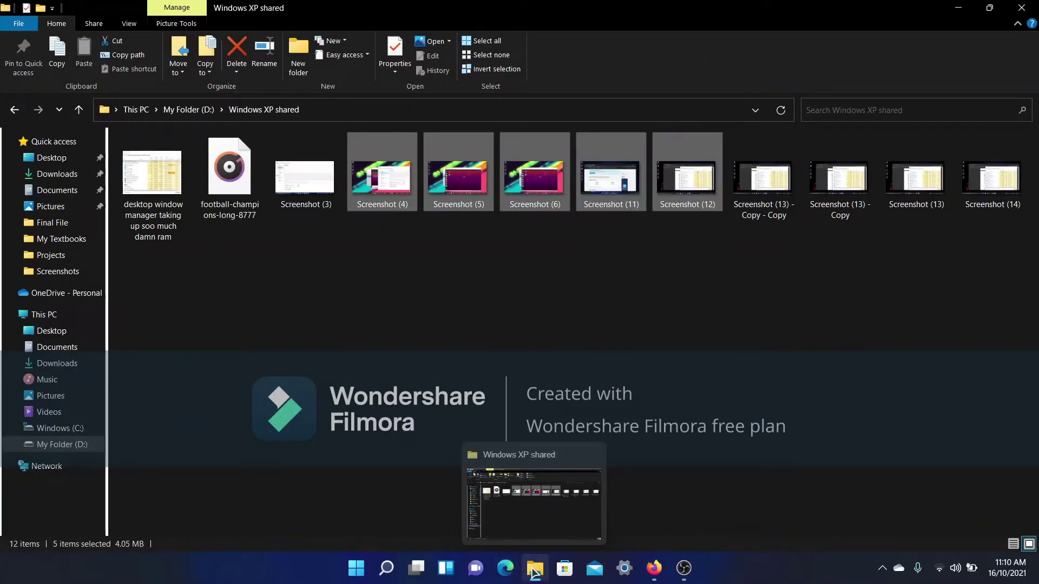
Open a new File Explorer window from the taskbar jump list, then close it
right_click(535, 569)
left_click(529, 488)
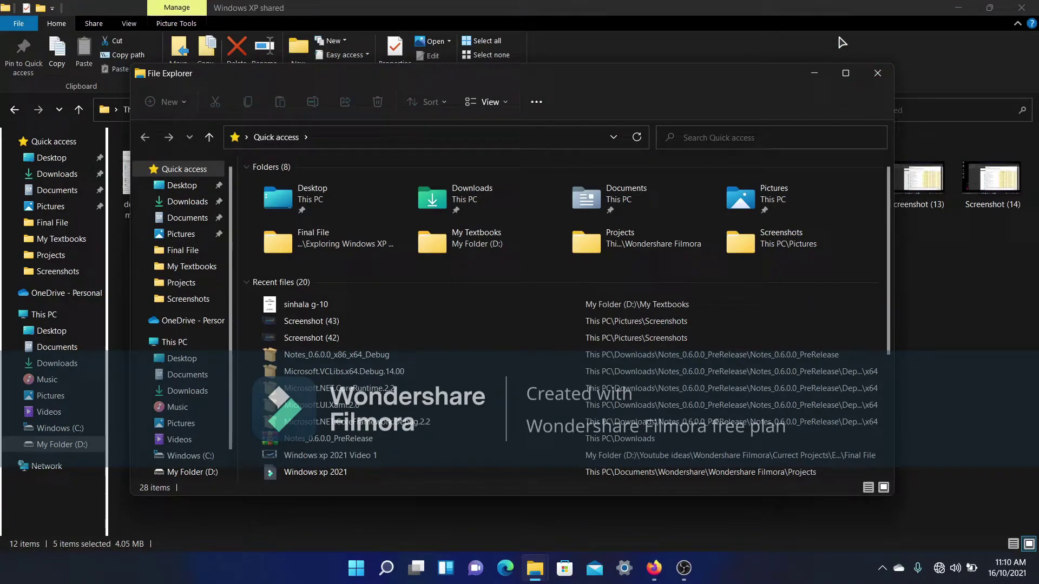
left_click(878, 73)
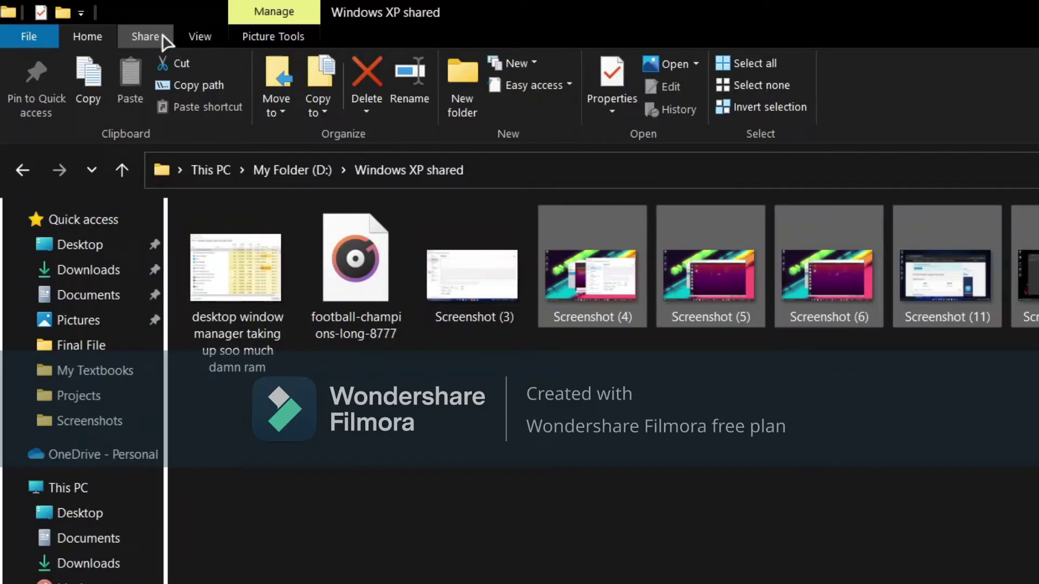
Browse the Share, View, and Picture Tools ribbon tabs, then return to Home
left_click(145, 36)
left_click(197, 36)
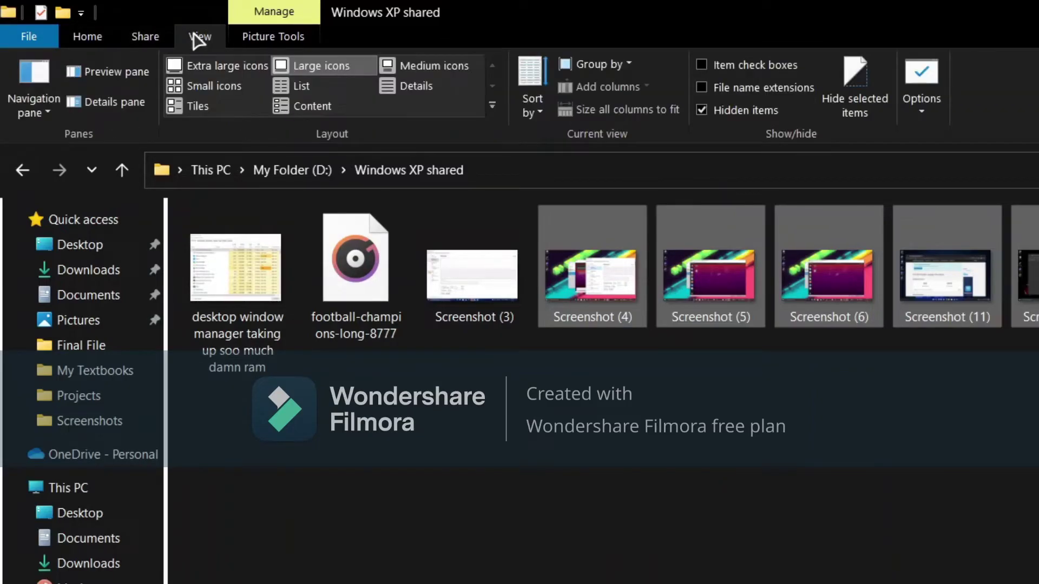
left_click(238, 42)
left_click(102, 39)
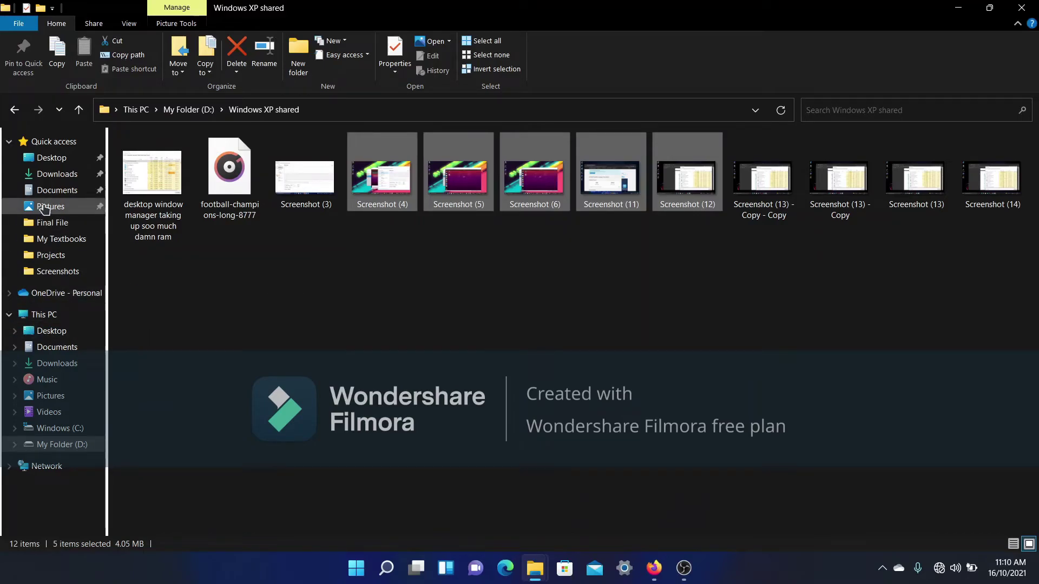
Visit Downloads and Windows (C:), then open a fresh Explorer window at Quick access with Win+E
left_click(55, 175)
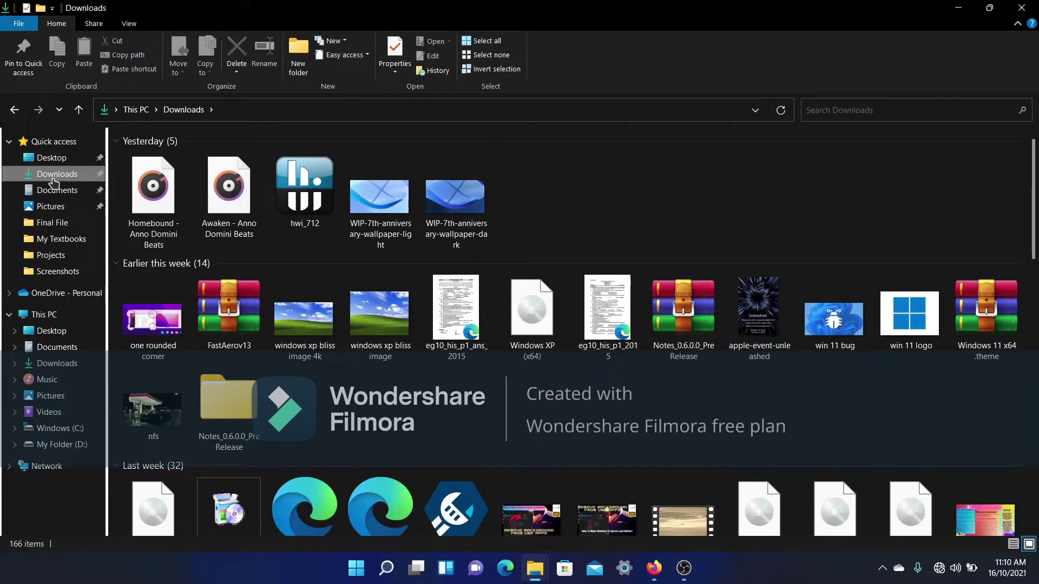
left_click(59, 427)
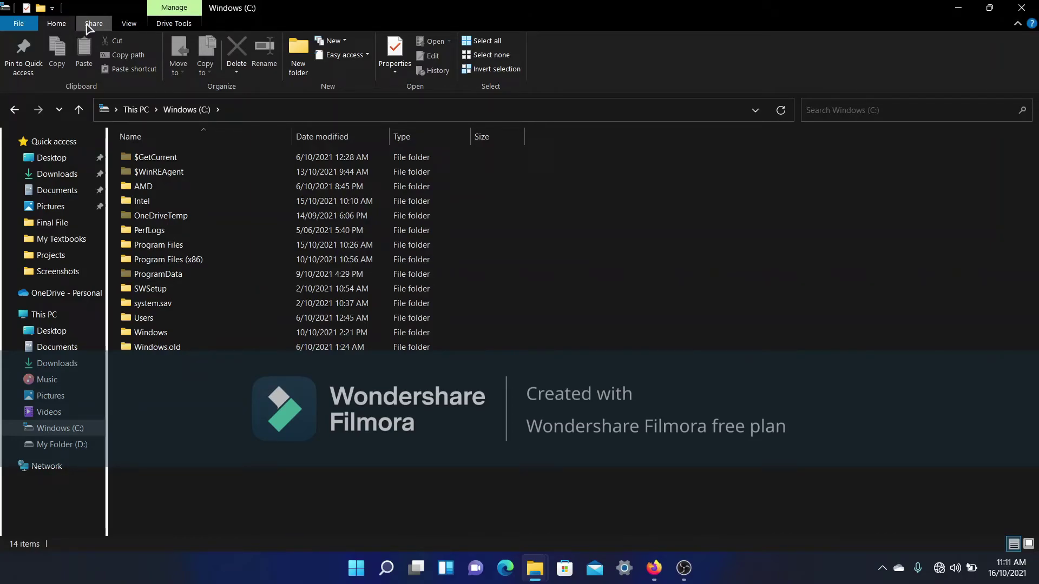
key("super+e")
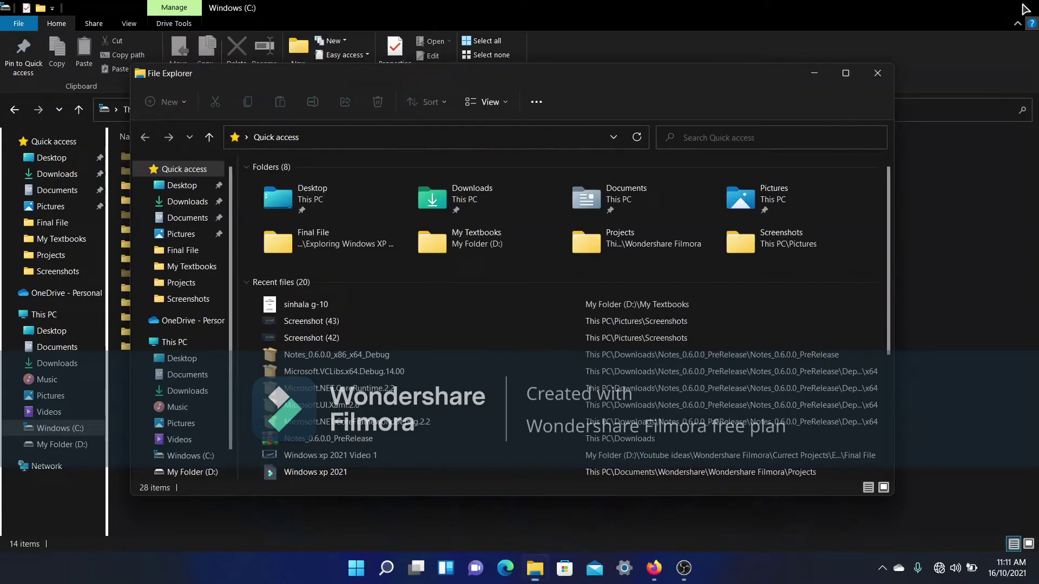
Close the maximized ribbon Explorer window to leave only the desktop
left_click(1025, 8)
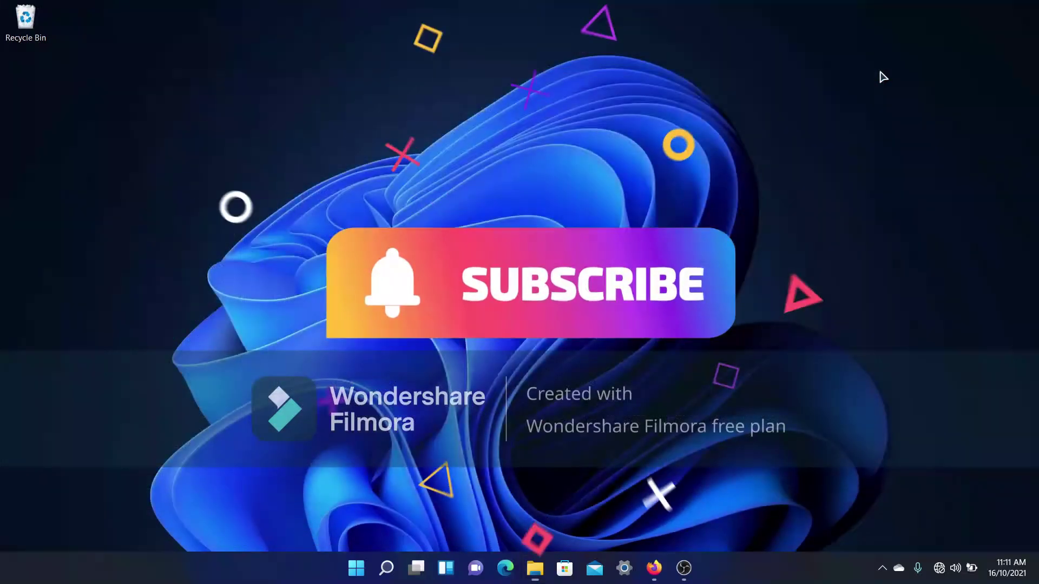